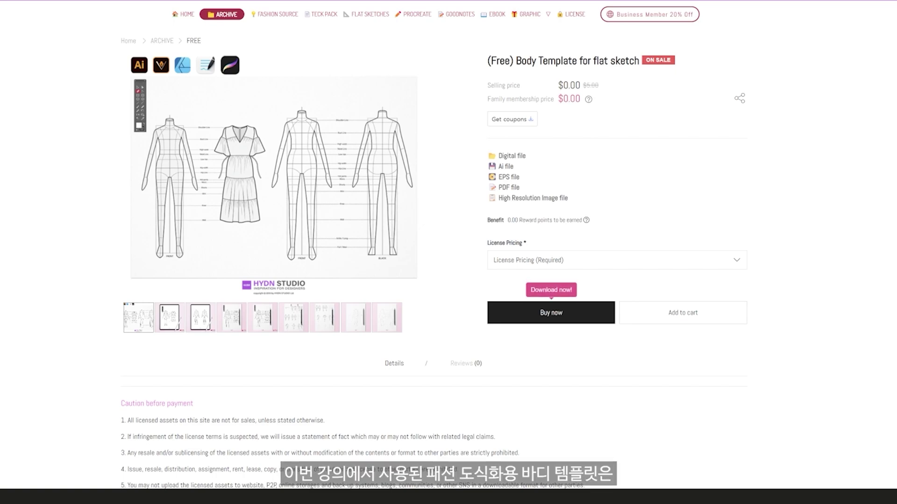
Show the tablet mockup image of the free Body Template from the product's second thumbnail
click(181, 330)
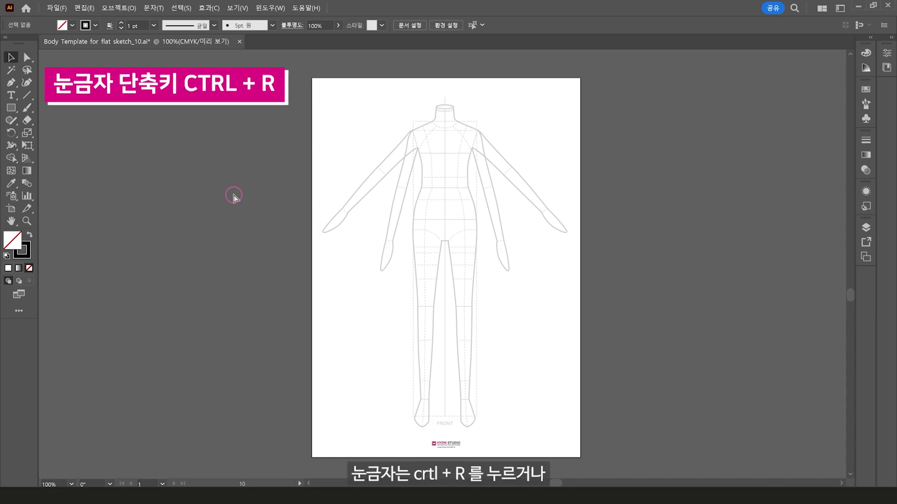
Toggle the rulers with Ctrl+R, then turn them back on from the canvas context menu
key(ctrl+r)
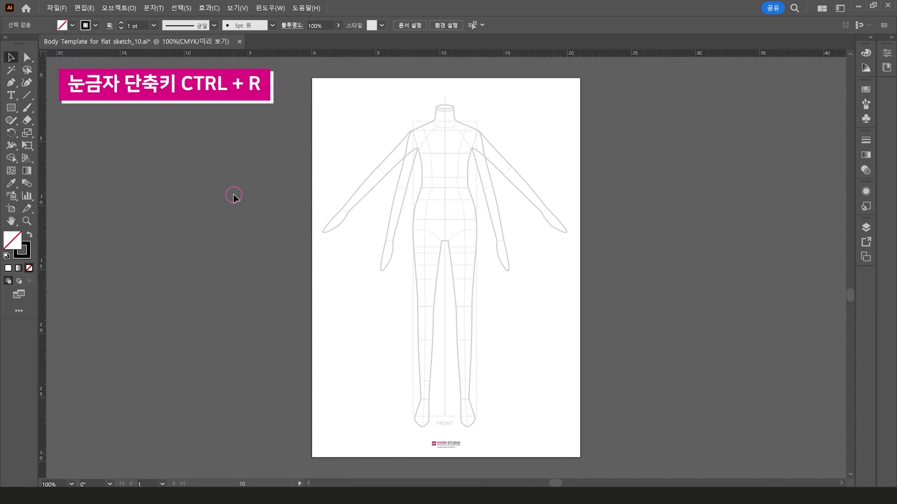
key(ctrl+r)
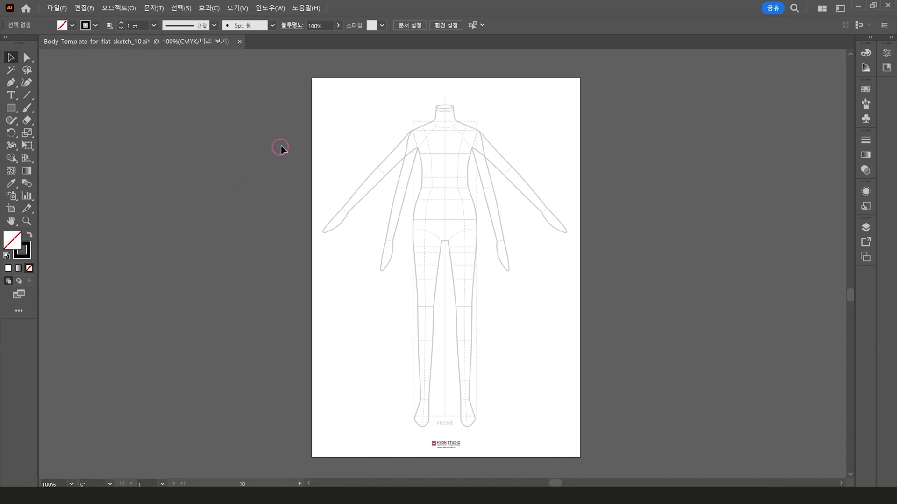
right_click(331, 95)
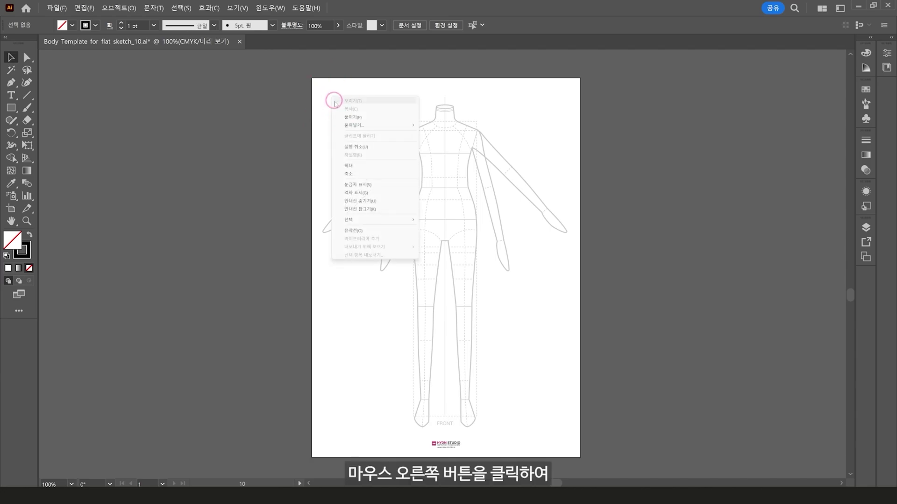
click(374, 185)
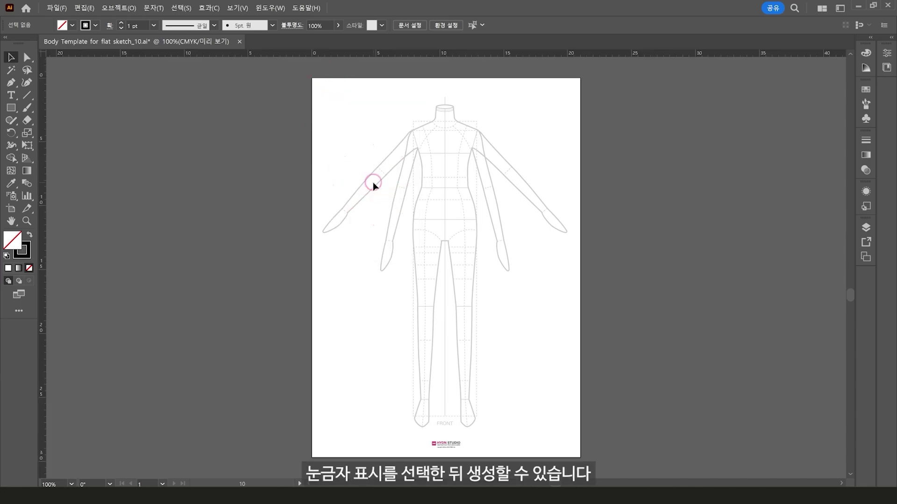
click(336, 54)
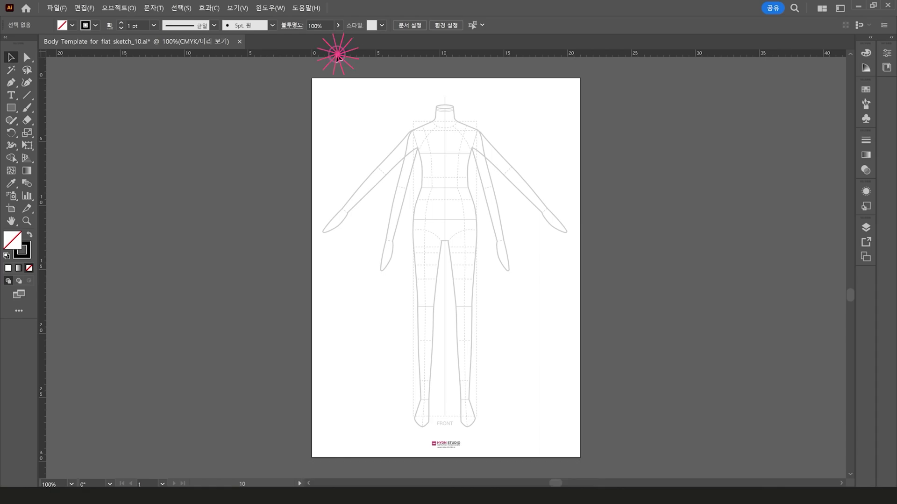
Toggle the rulers off and on again through the View menu's Rulers option
key(ctrl+r)
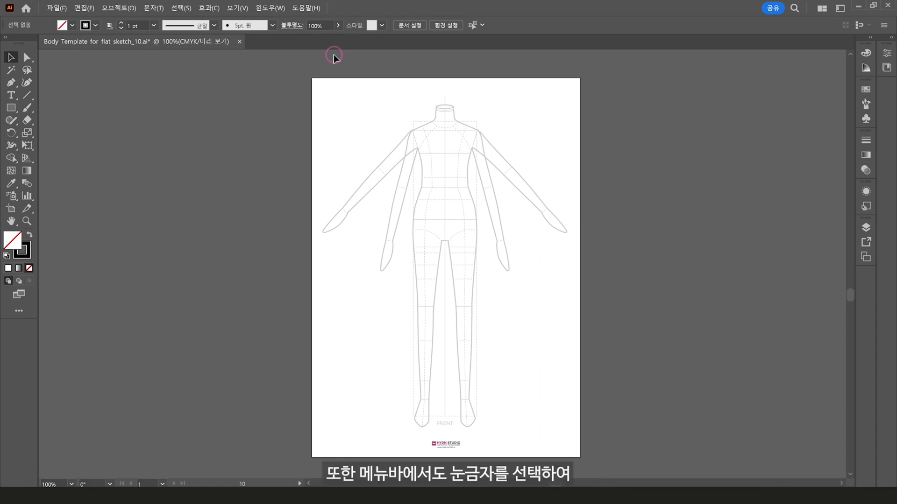
click(236, 8)
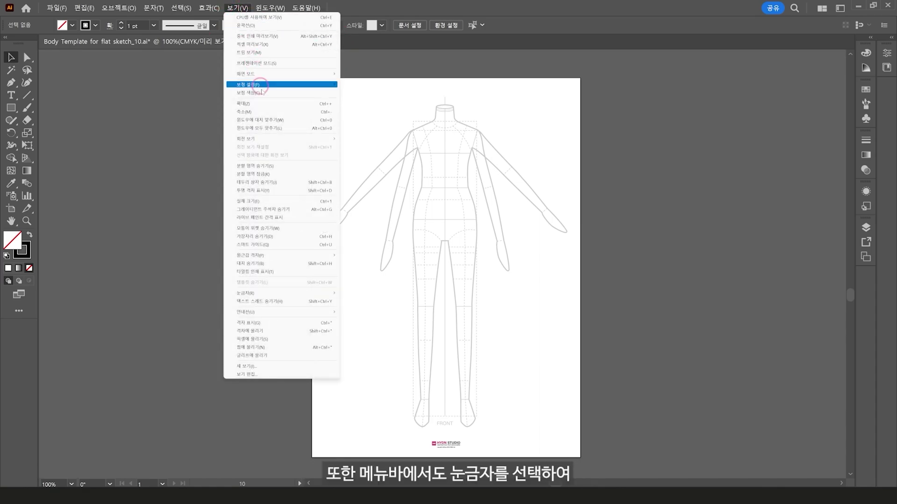
mouse_move(281, 293)
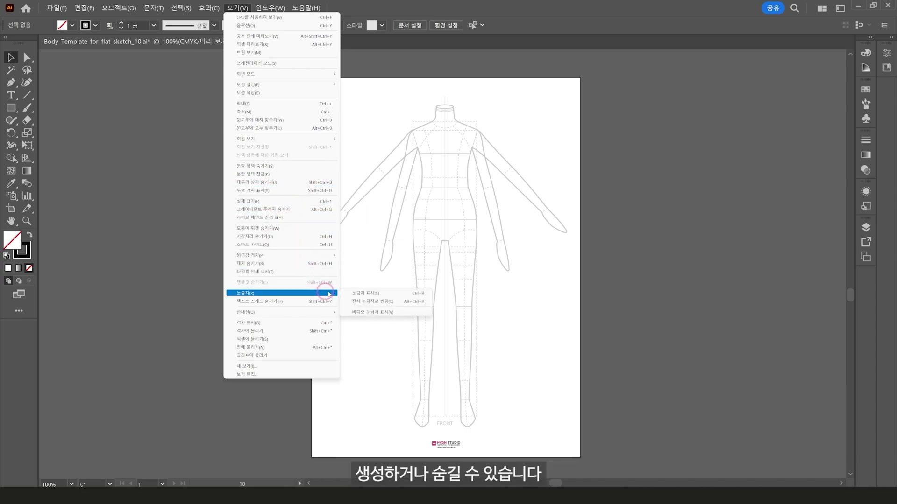
click(378, 295)
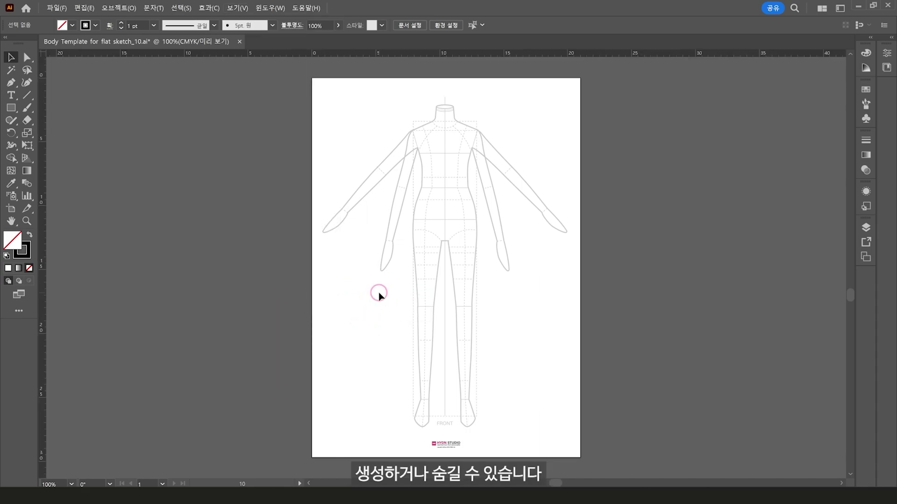
click(237, 8)
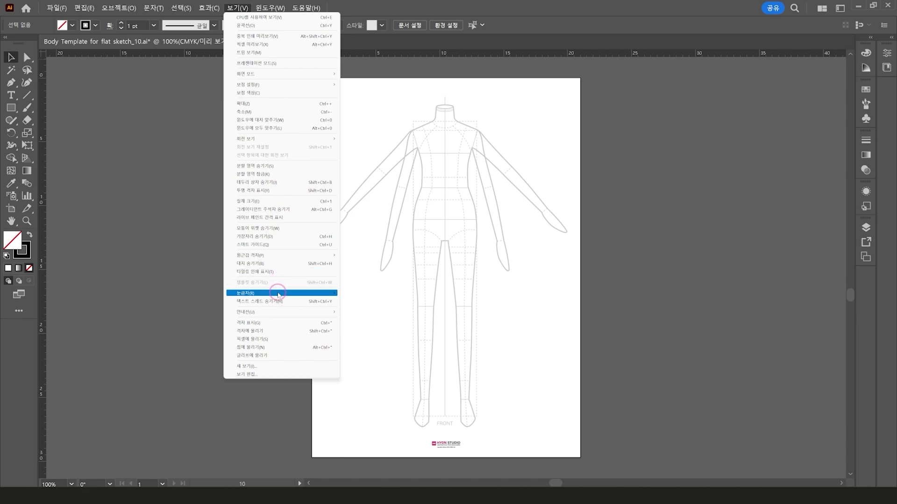
mouse_move(253, 293)
click(358, 293)
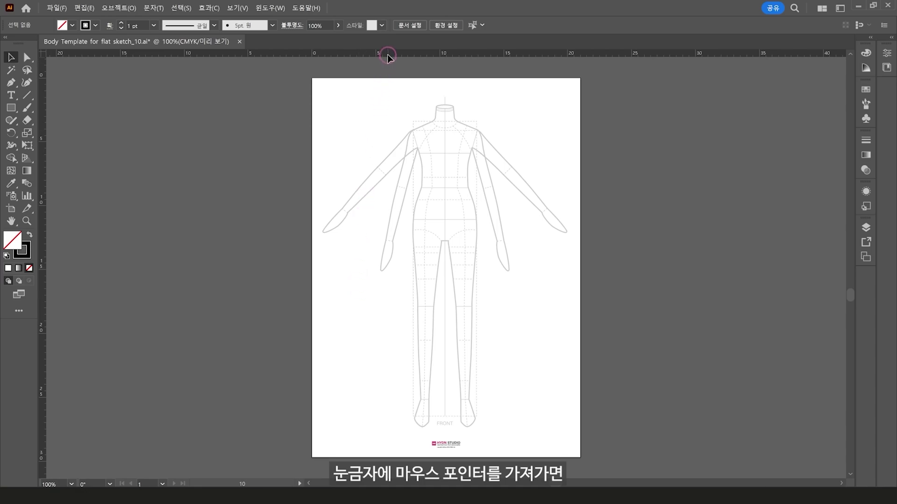
Switch the ruler units to pixels, then back to centimetres
right_click(387, 53)
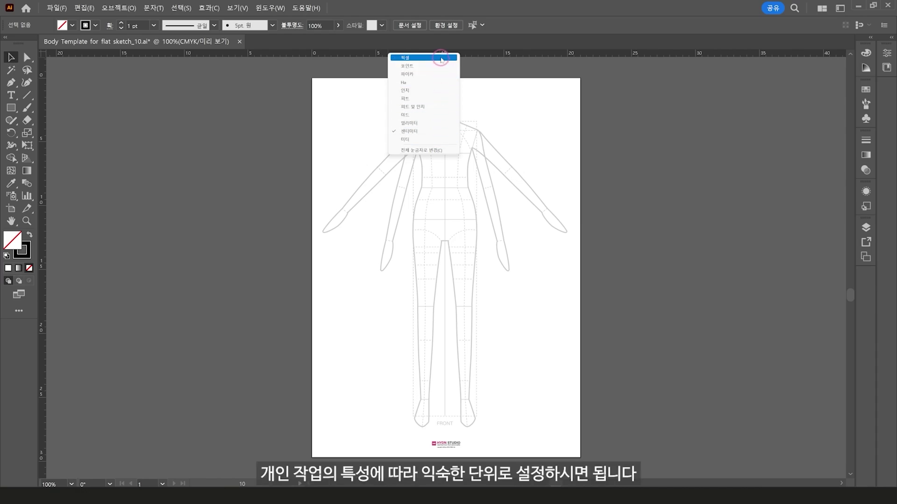
click(441, 59)
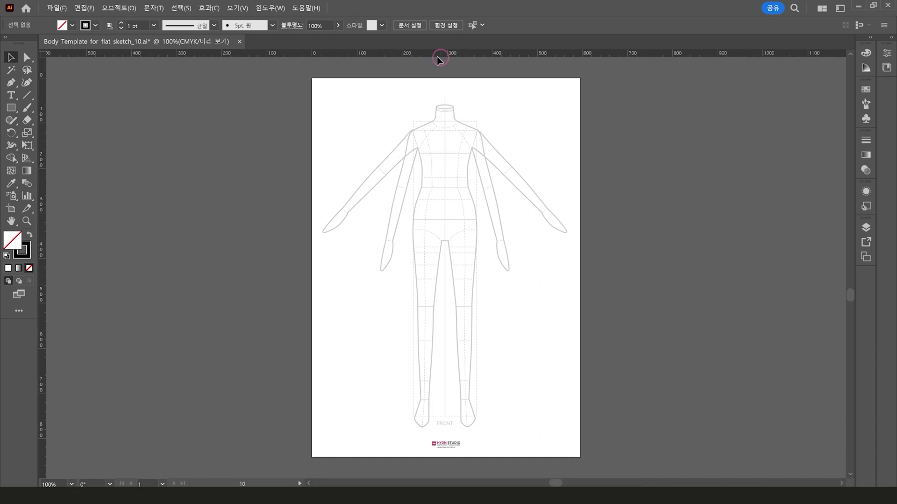
right_click(419, 54)
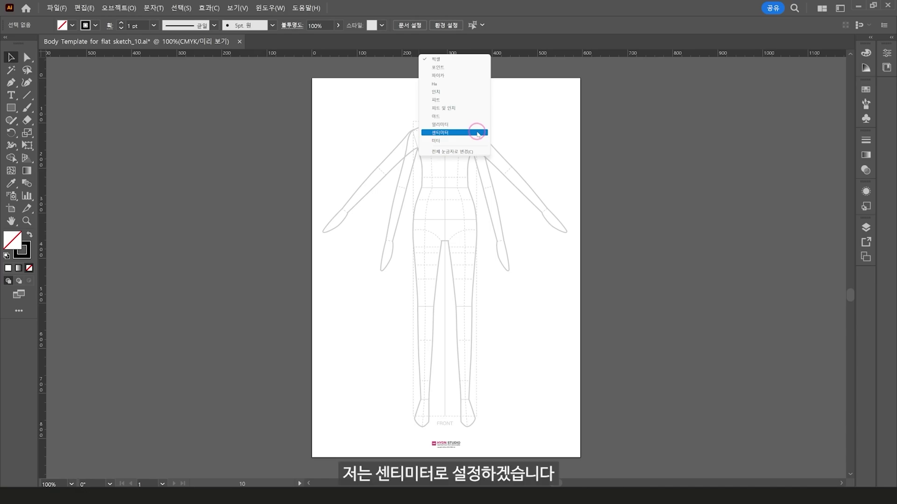
click(477, 134)
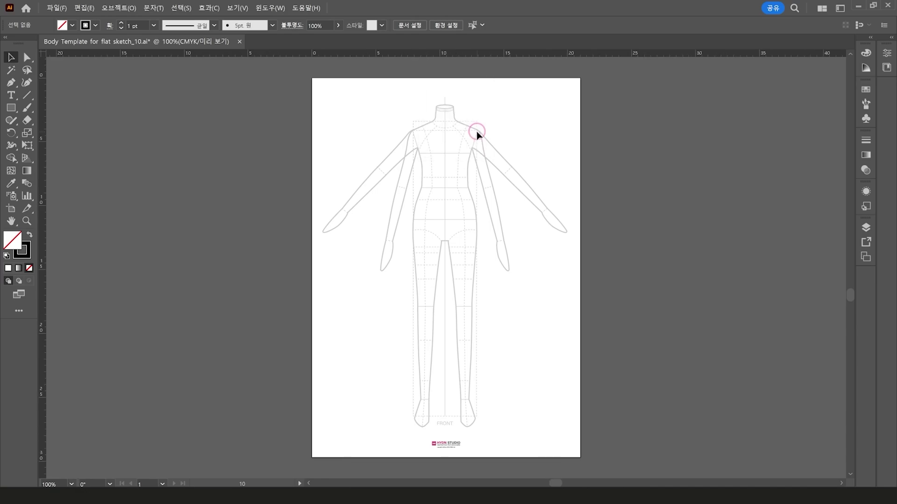
Change the rulers to global rulers measuring across the whole canvas
right_click(427, 57)
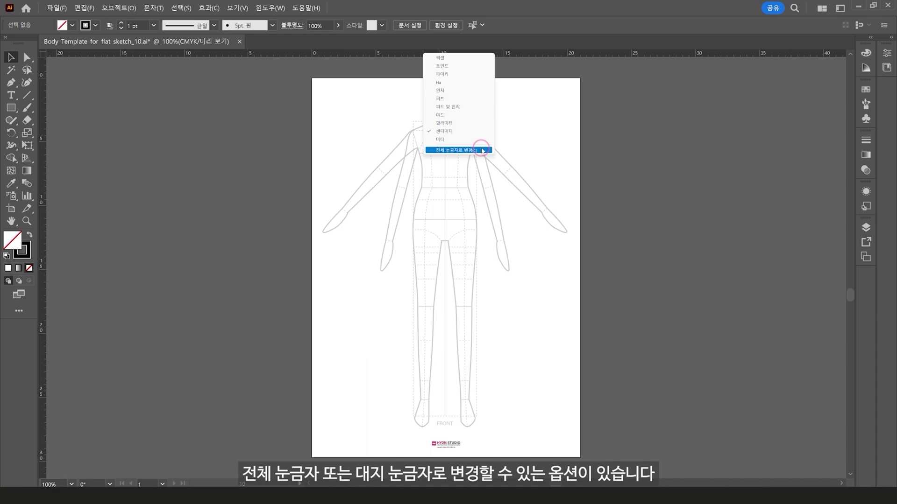
click(481, 151)
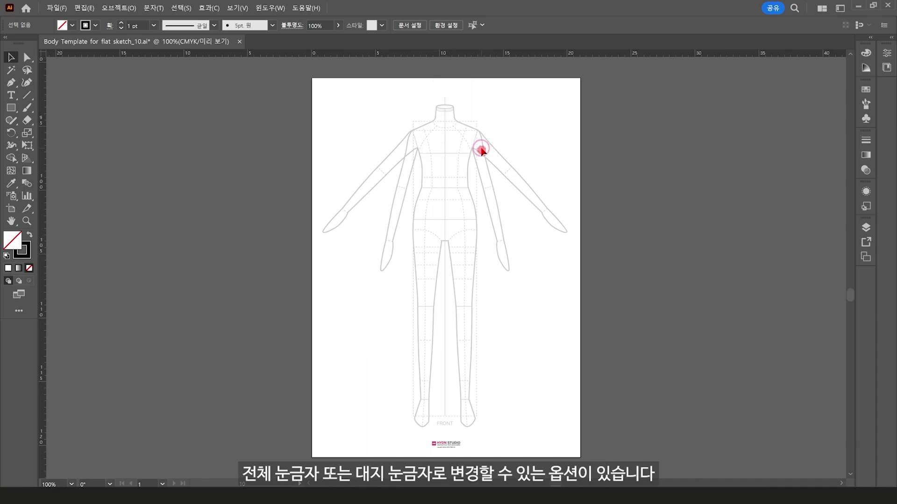
right_click(422, 56)
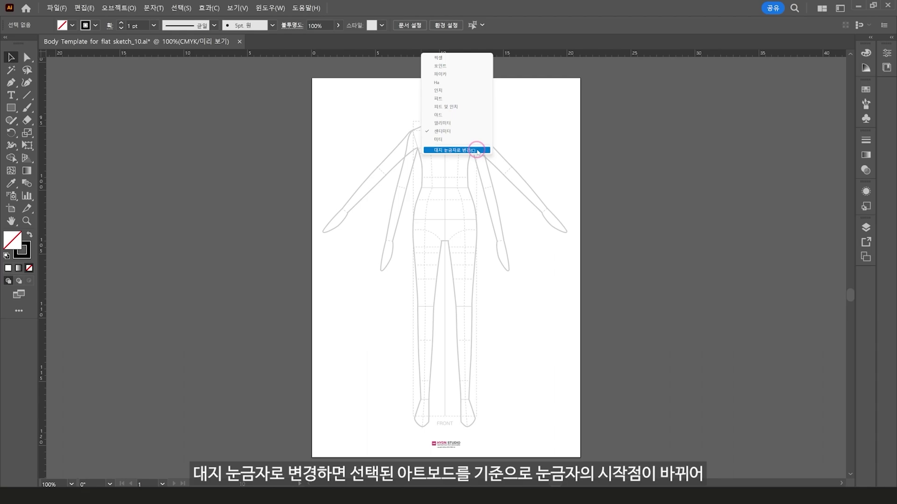
click(477, 150)
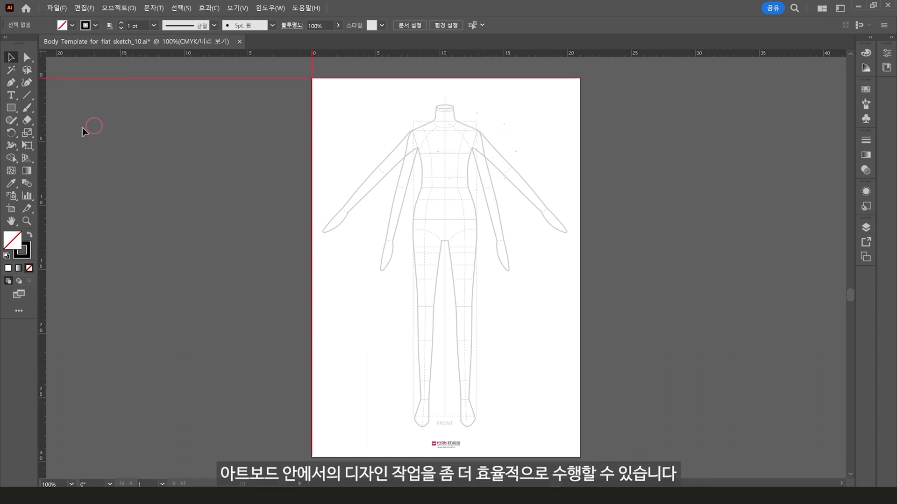
click(312, 140)
click(340, 127)
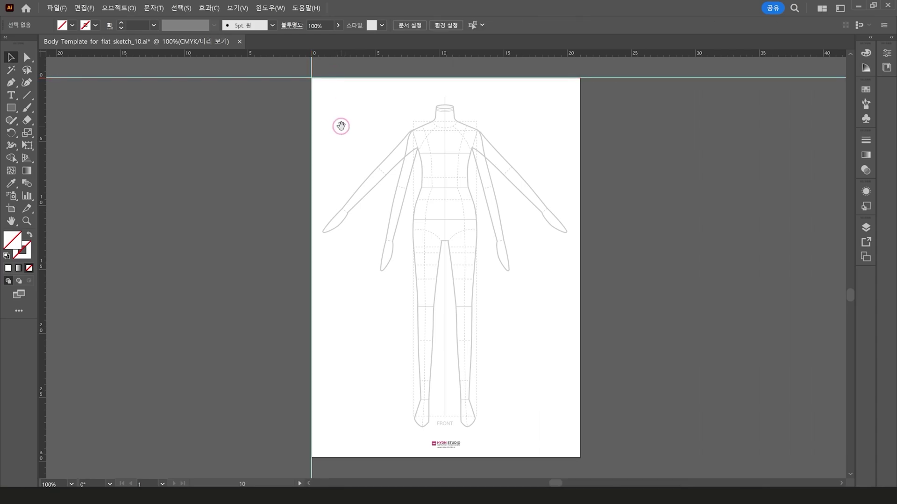
drag(340, 126, 96, 129)
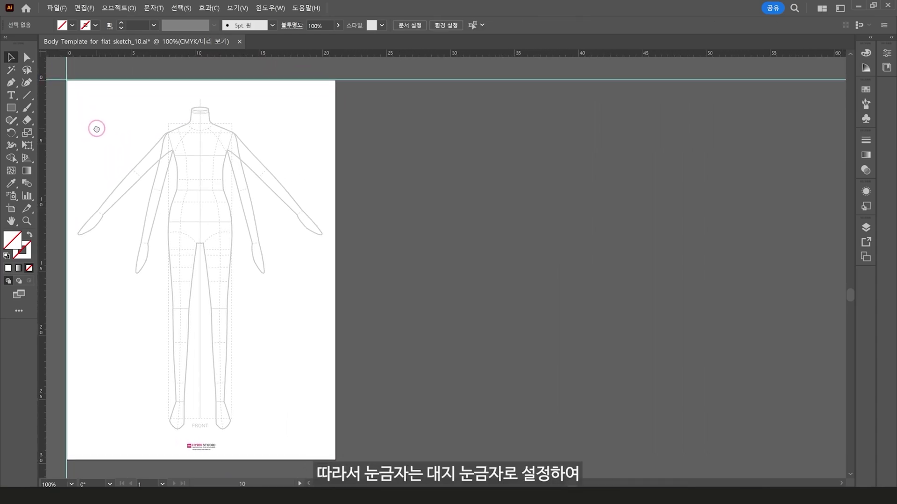
click(96, 106)
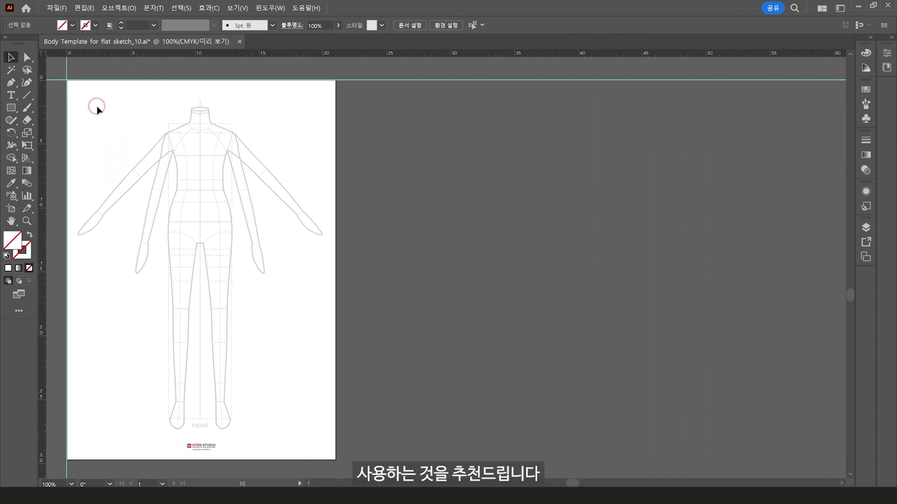
drag(97, 105, 310, 121)
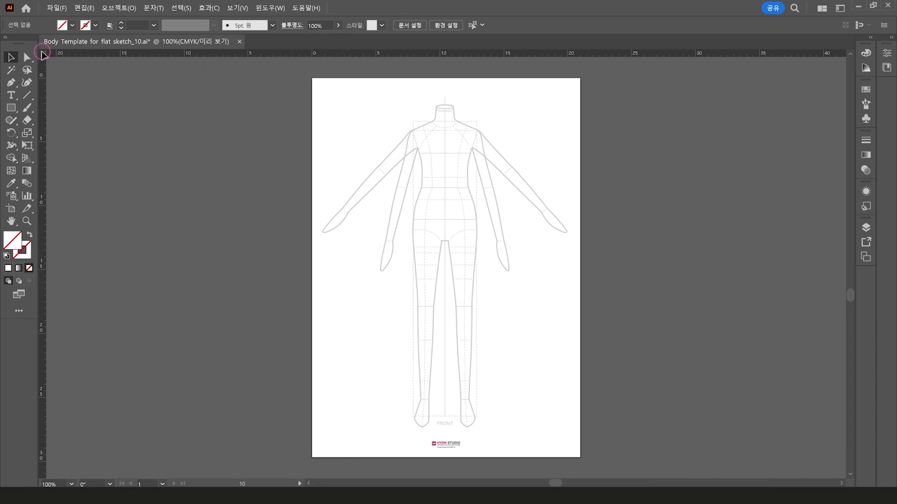
Set the ruler zero point at the figure's neck and drag out horizontal guides
drag(49, 55, 445, 121)
double_click(444, 56)
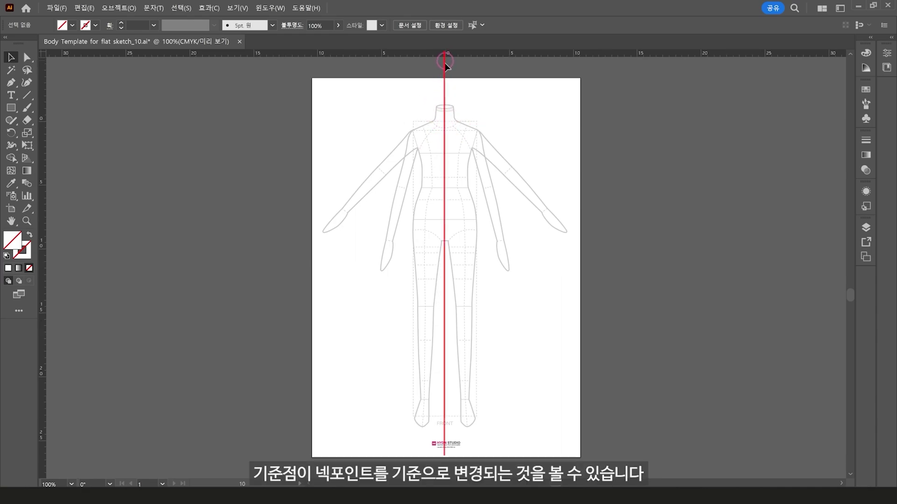
drag(445, 65, 240, 116)
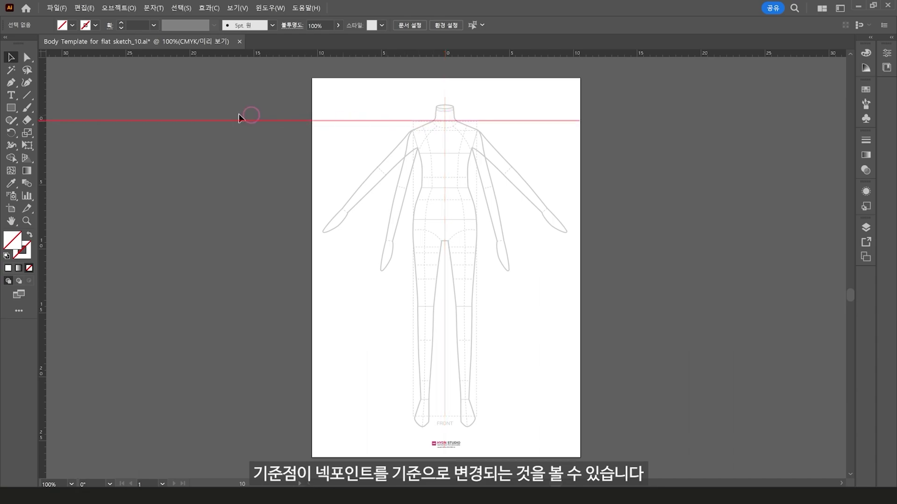
drag(505, 136, 240, 142)
mouse_move(201, 52)
mouse_down()
mouse_move(202, 130)
mouse_move(430, 105)
mouse_up()
Alt-drag a copy of the vertical guide beside the centre line, then reset the ruler origin to the page corner
click(194, 107)
scroll(429, 105, up, 1)
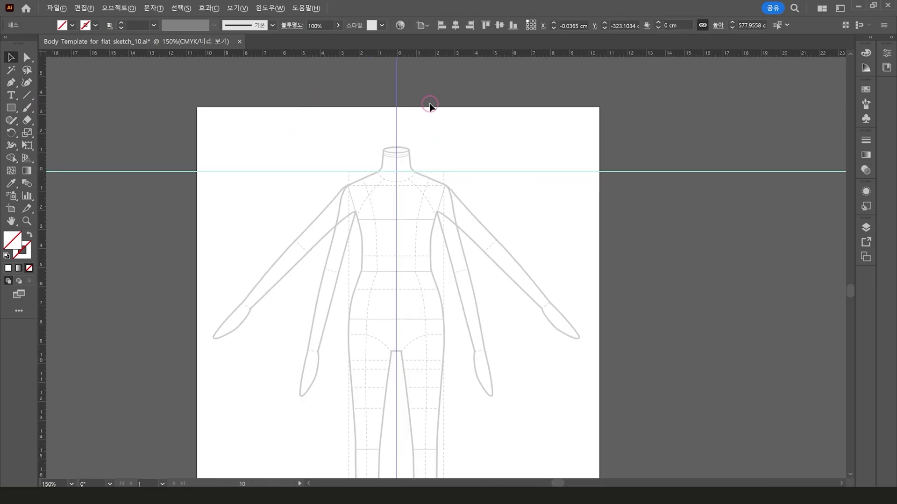
scroll(430, 105, up, 1)
scroll(259, 113, down, 1)
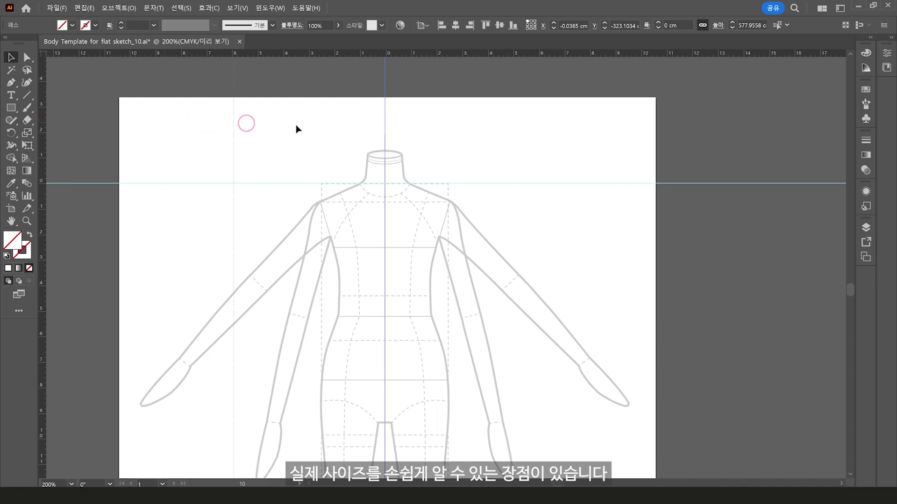
drag(410, 126, 436, 135)
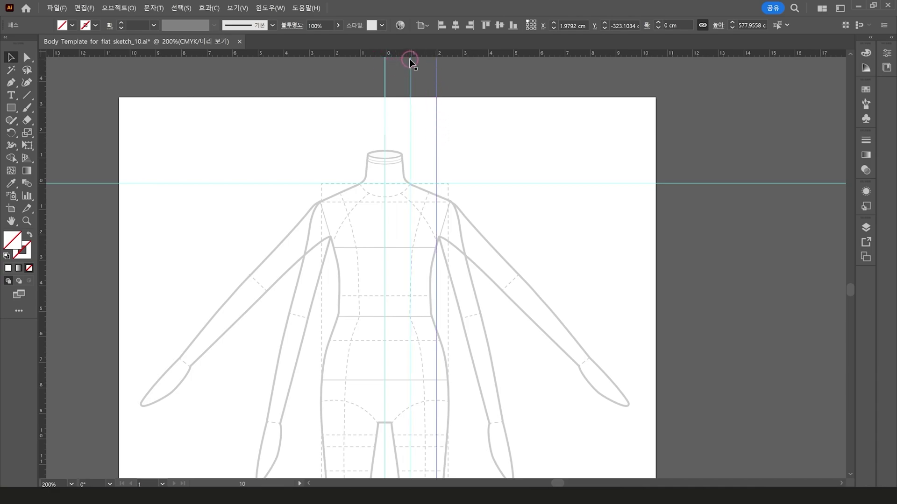
click(490, 111)
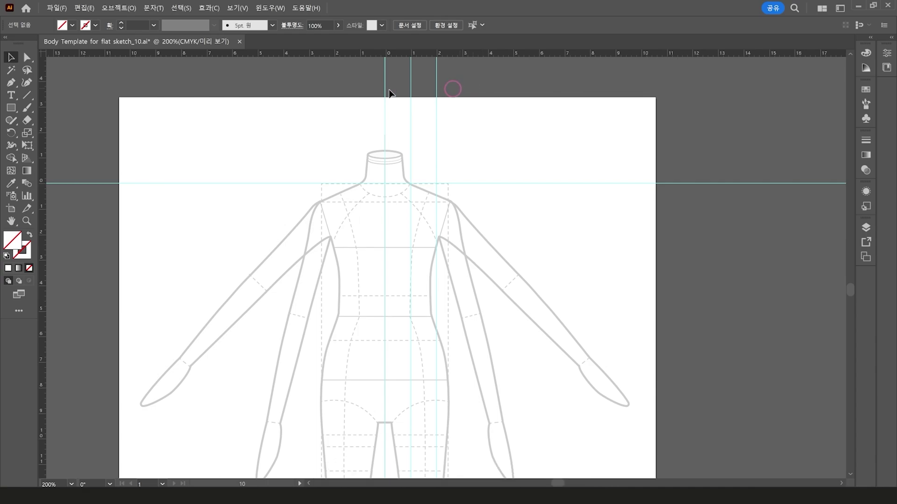
double_click(42, 54)
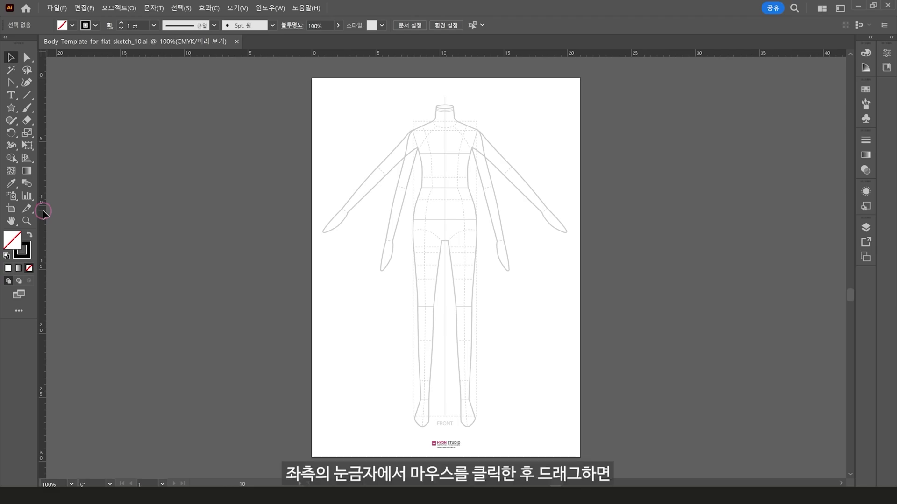
Drag a vertical guide from the left ruler onto the body's centre line and a horizontal guide to the upper chest
drag(43, 210, 102, 214)
drag(287, 221, 444, 230)
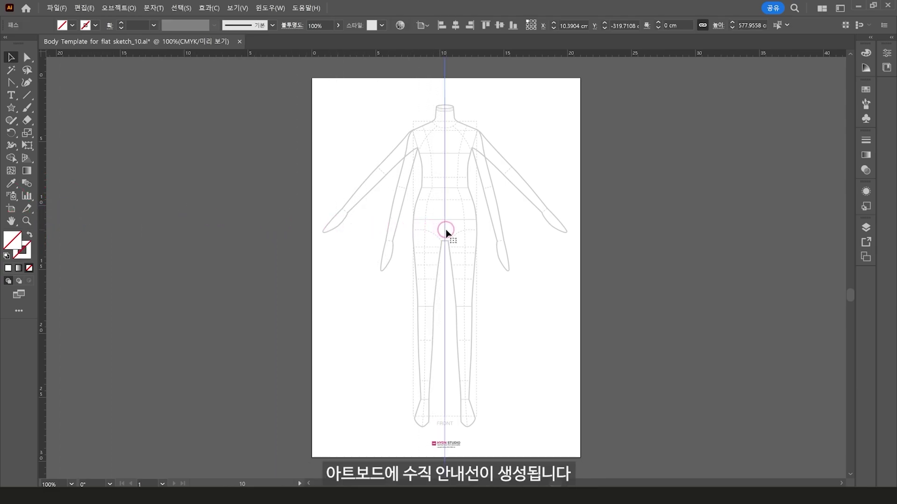
click(447, 232)
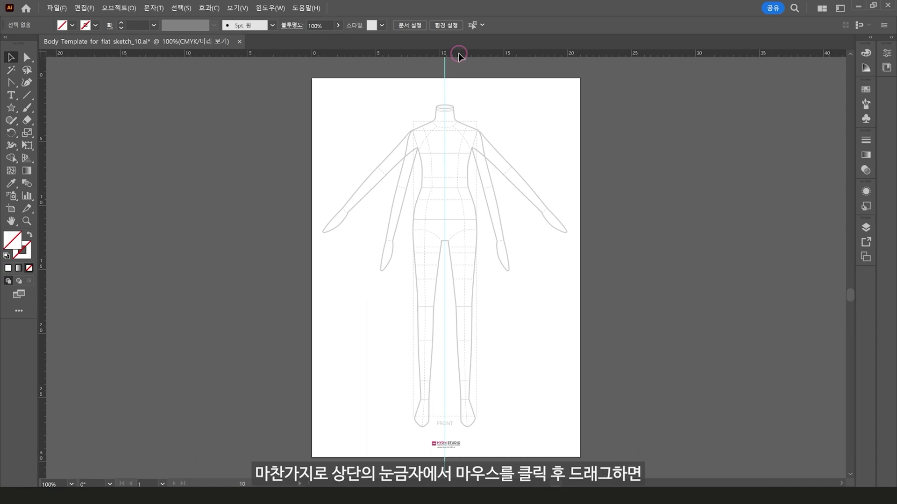
drag(458, 56, 458, 55)
drag(477, 150, 483, 187)
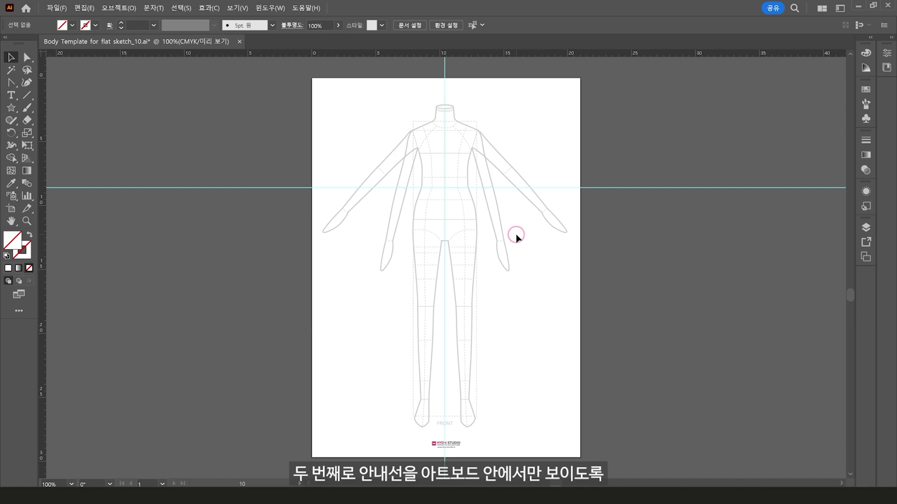
With the Artboard tool active, add artboard-only horizontal guides at the shoulders and hip line
click(10, 210)
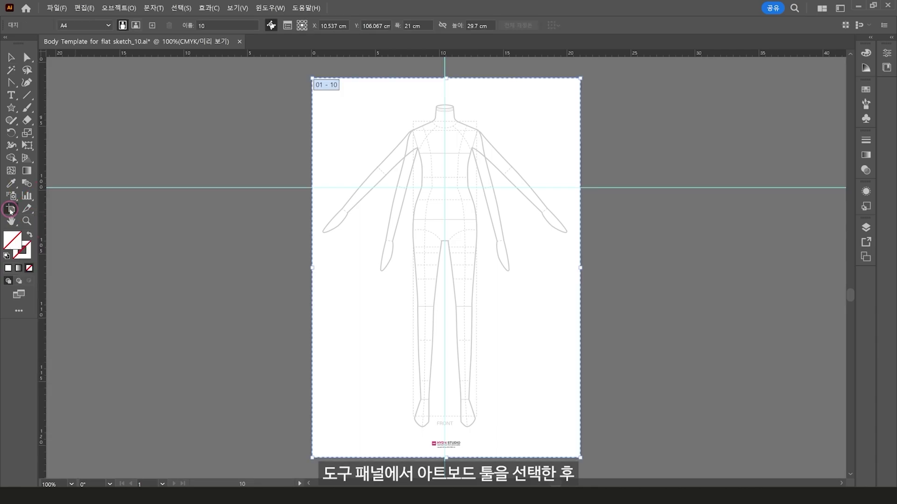
click(325, 85)
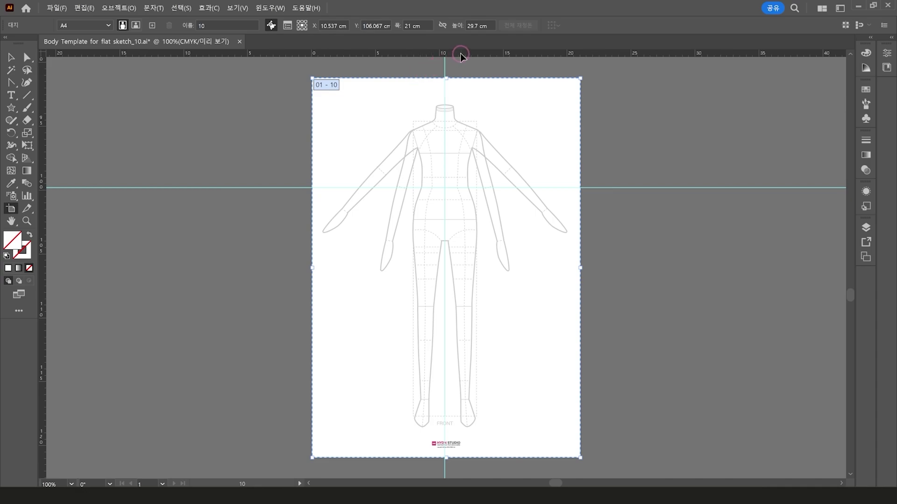
drag(460, 53, 481, 153)
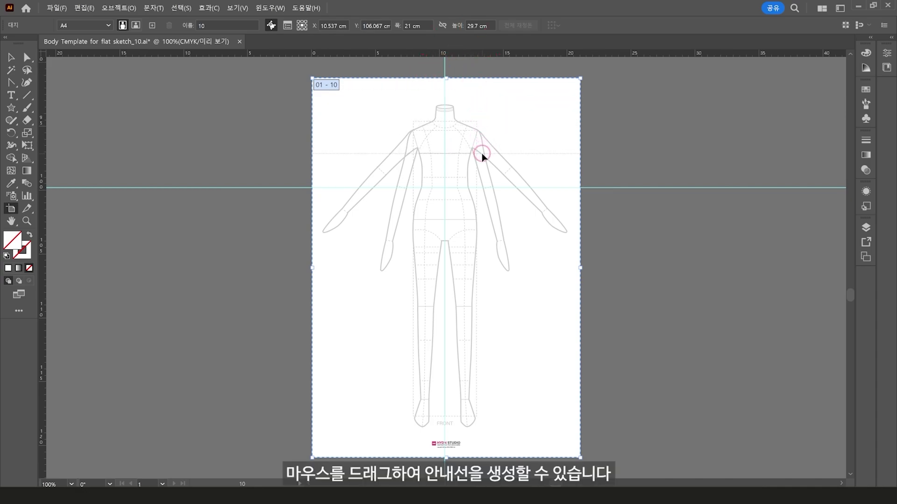
drag(504, 54, 498, 240)
mouse_move(41, 245)
mouse_down()
mouse_move(431, 254)
mouse_move(456, 271)
mouse_up()
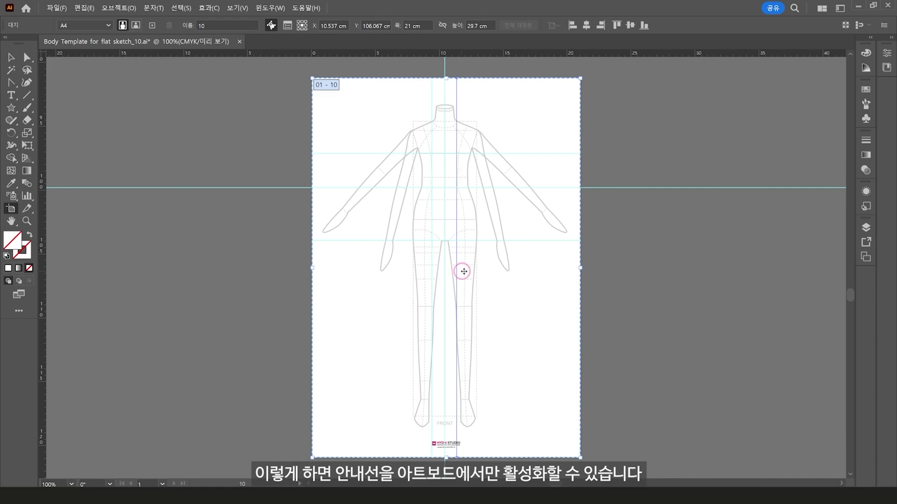
click(10, 58)
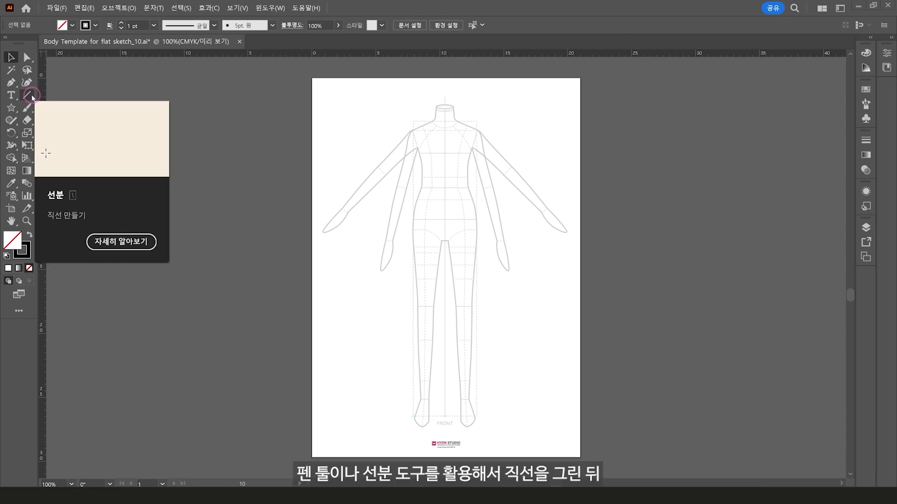
Draw a Pen line from above the head to the feet and convert it with Make Guides
click(17, 86)
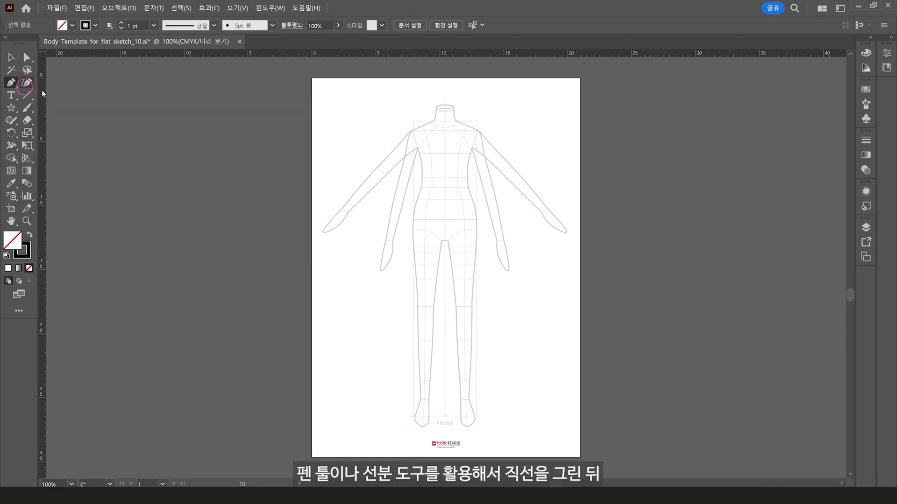
click(444, 91)
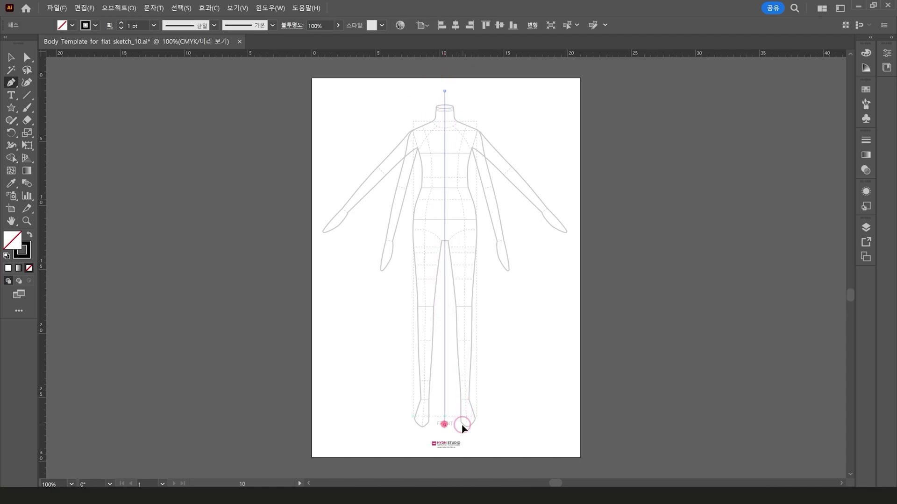
click(444, 425)
right_click(447, 426)
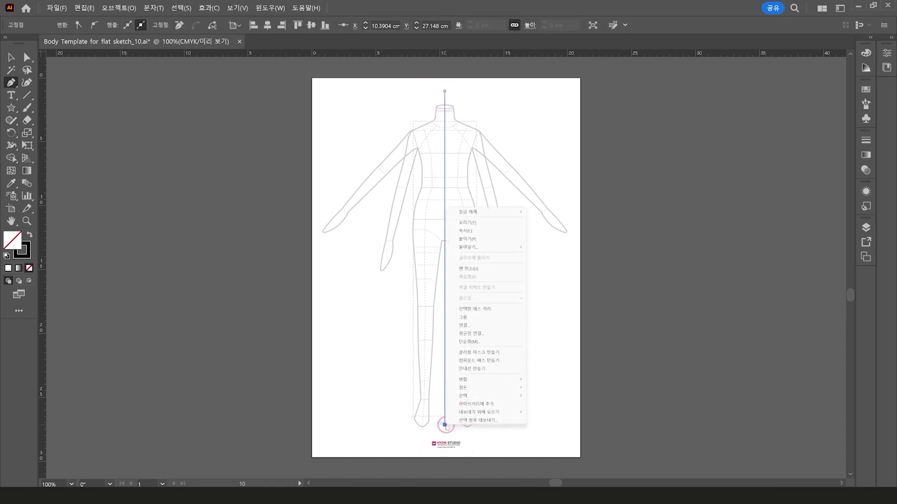
click(482, 369)
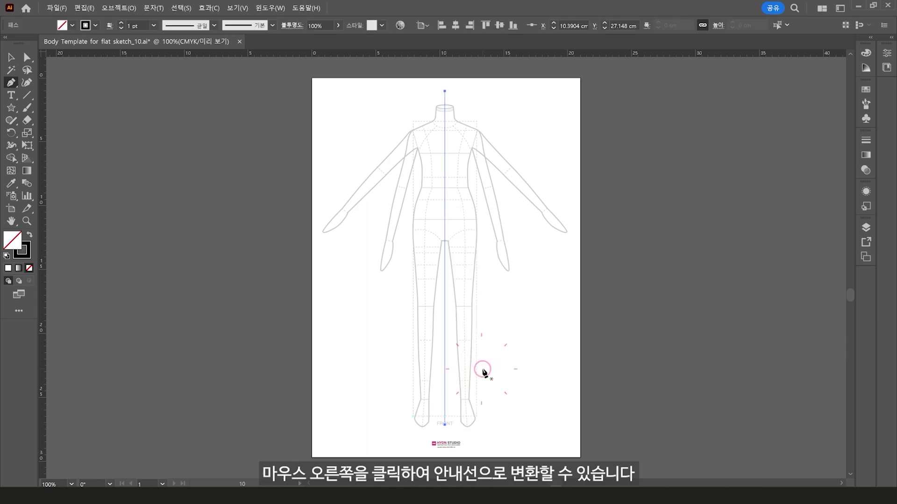
scroll(444, 98, up, 2)
scroll(445, 98, up, 1)
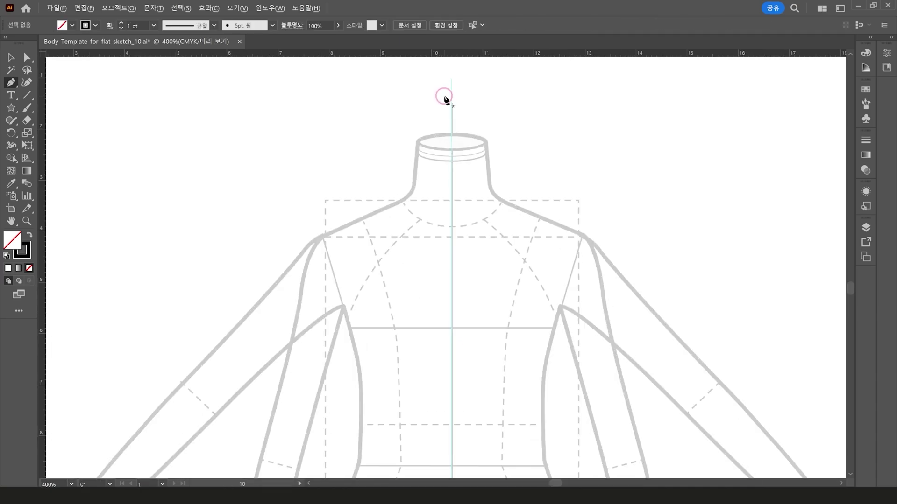
key(v)
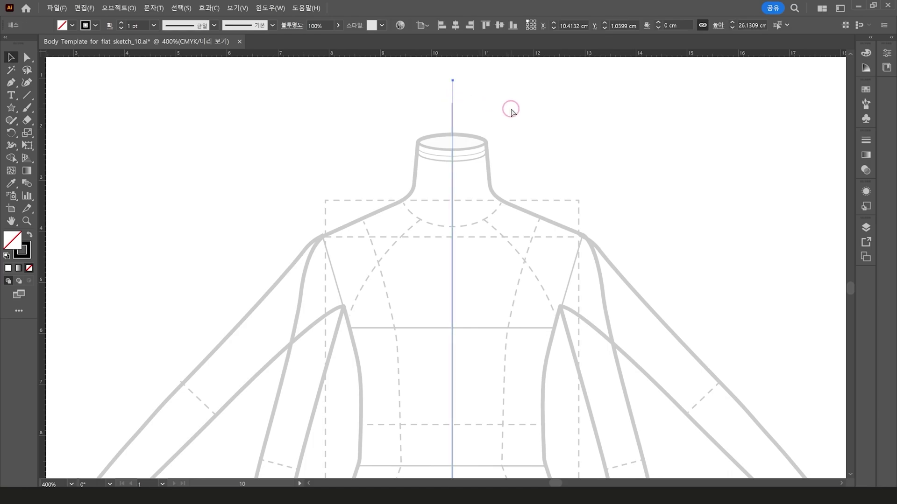
scroll(513, 108, down, 2)
scroll(512, 111, down, 1)
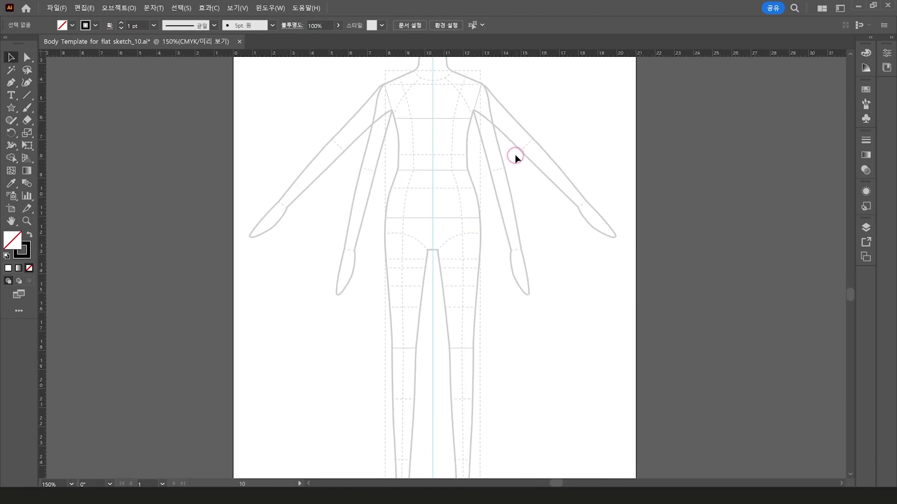
scroll(515, 162, down, 1)
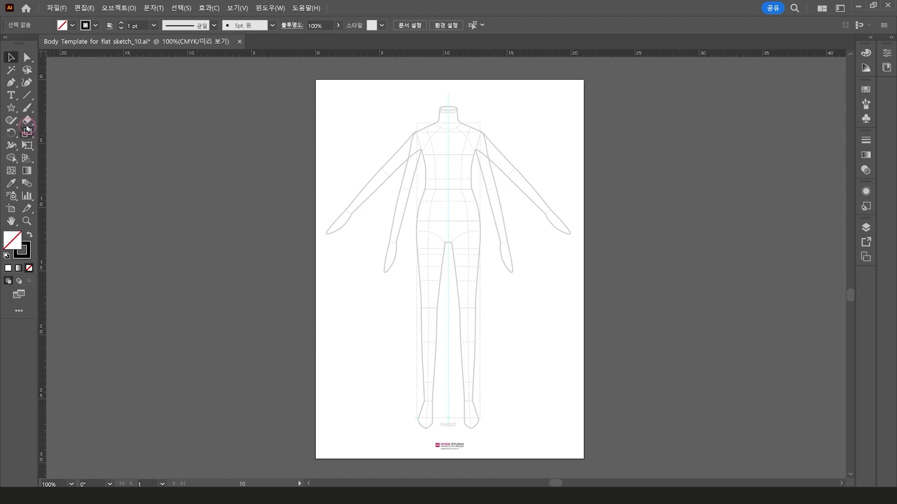
Draw a rectangle from the shoulders to the feet and convert it with Make Guides
drag(11, 108, 73, 111)
click(73, 111)
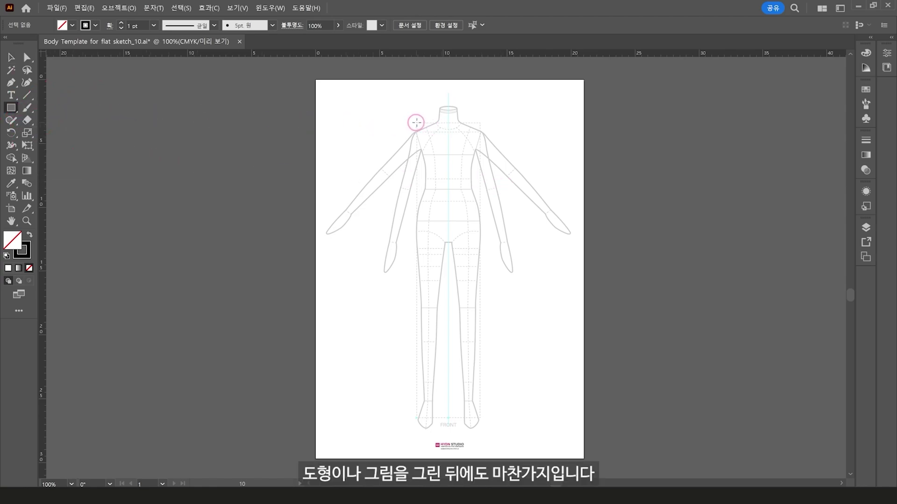
mouse_move(414, 124)
mouse_down()
mouse_move(483, 386)
mouse_move(479, 417)
mouse_up()
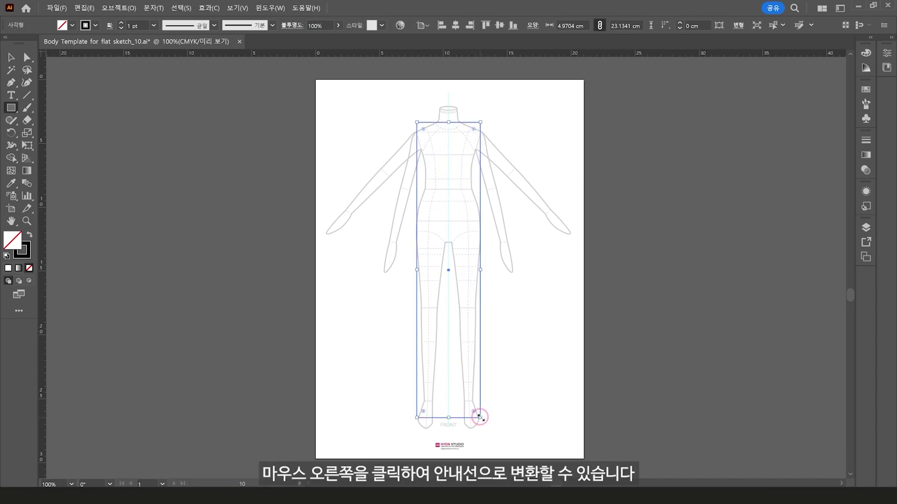
right_click(480, 417)
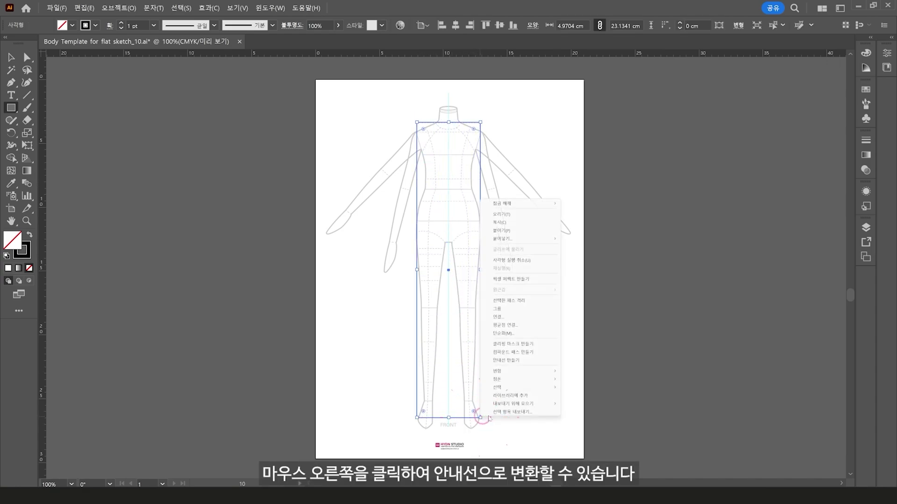
click(520, 361)
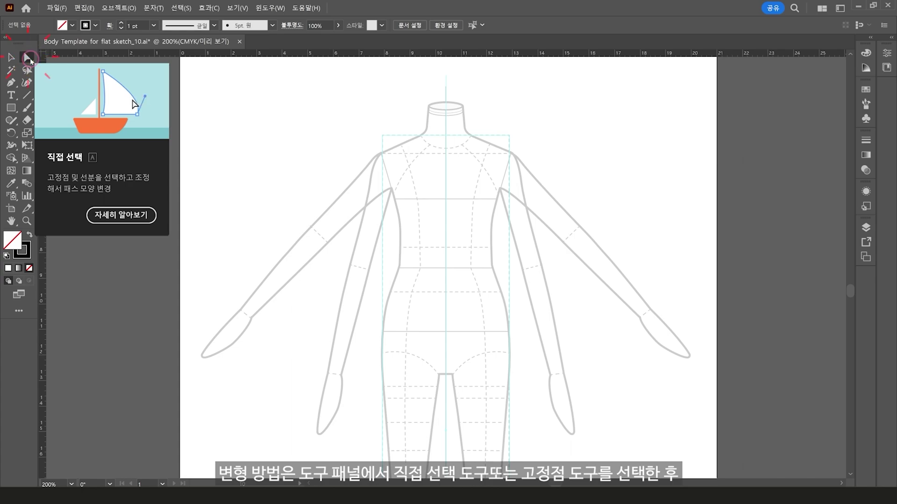
With Direct Selection, drag the centre guide's top anchor up above the neck
click(28, 57)
click(447, 77)
drag(448, 77, 446, 153)
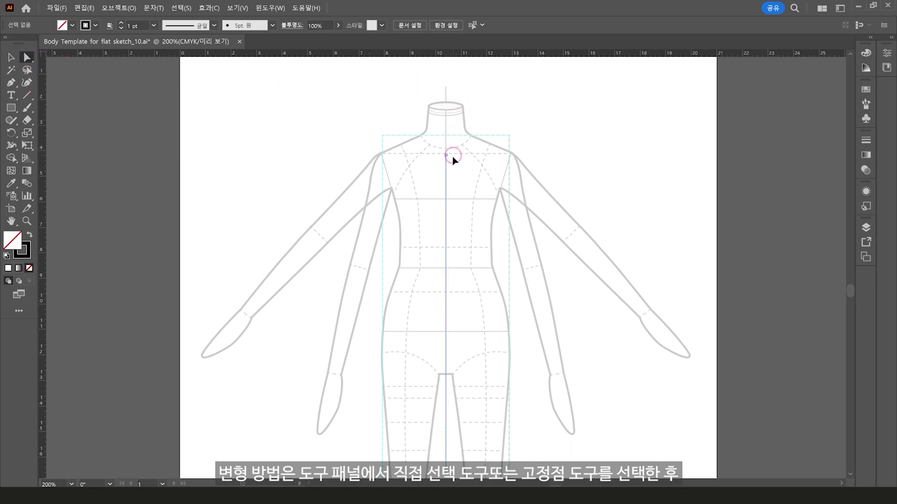
click(558, 139)
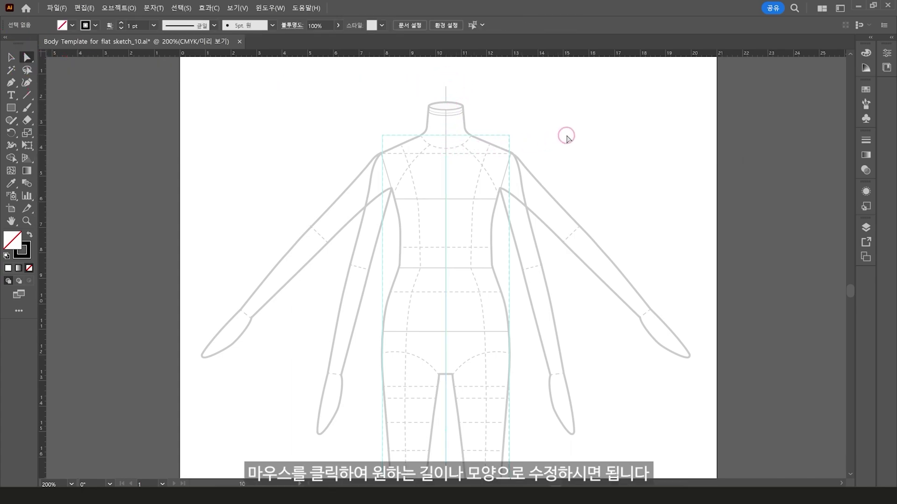
drag(446, 153, 447, 68)
click(511, 89)
Raise the guide box's top corners so the box spans head to feet
drag(523, 126, 368, 142)
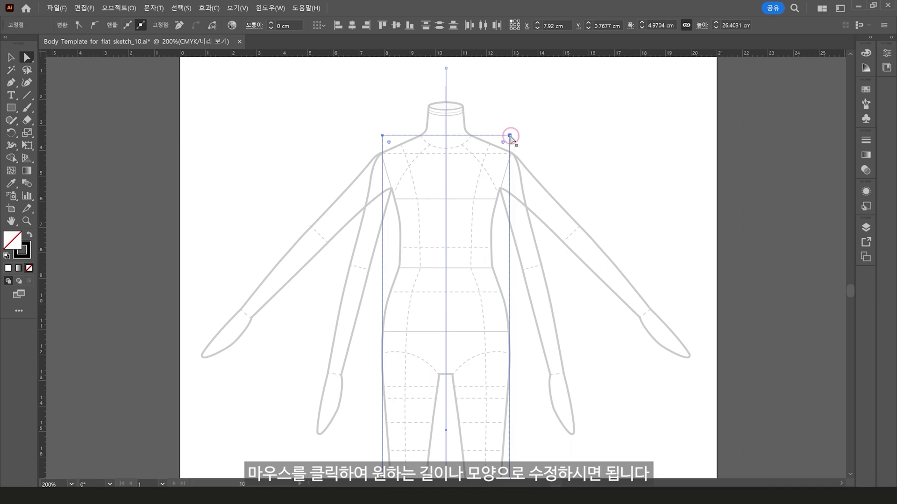
drag(517, 140, 508, 103)
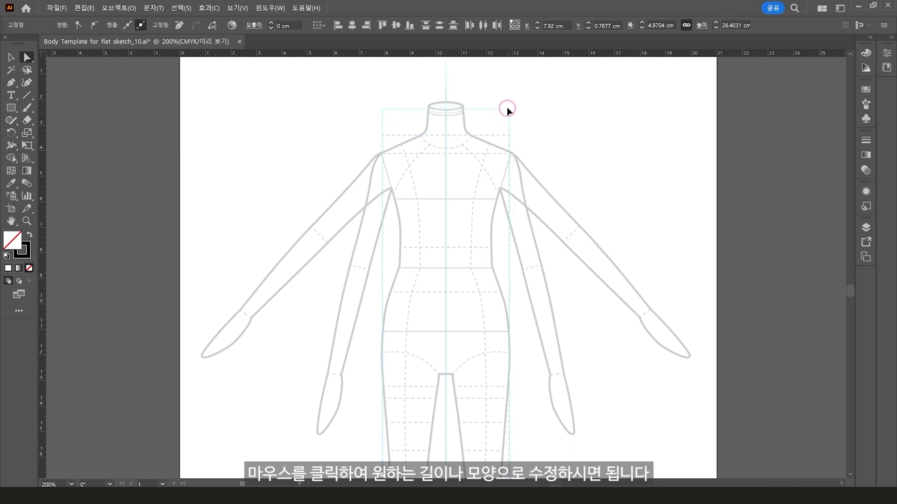
click(562, 110)
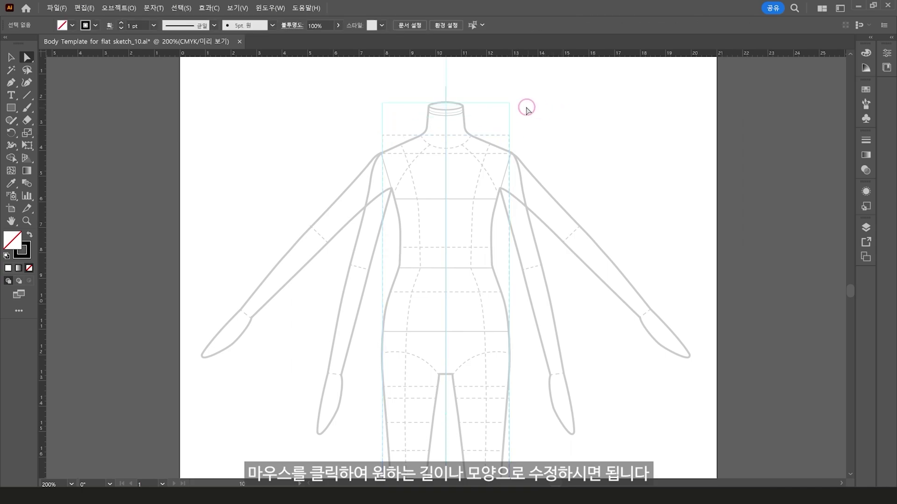
mouse_move(509, 102)
mouse_down()
mouse_move(570, 98)
mouse_move(508, 102)
mouse_up()
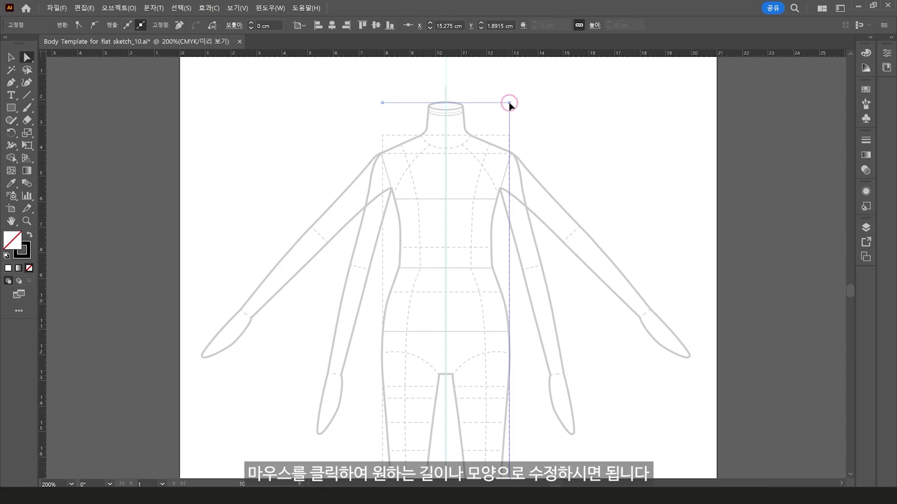
click(558, 101)
Marquee-select the unneeded guides, delete them, and save the body template file
scroll(559, 110, down, 2)
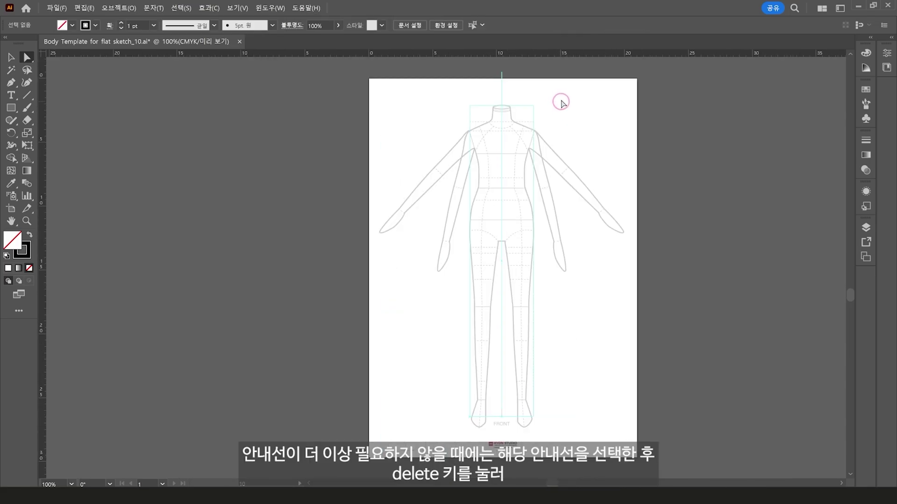
drag(561, 90, 434, 425)
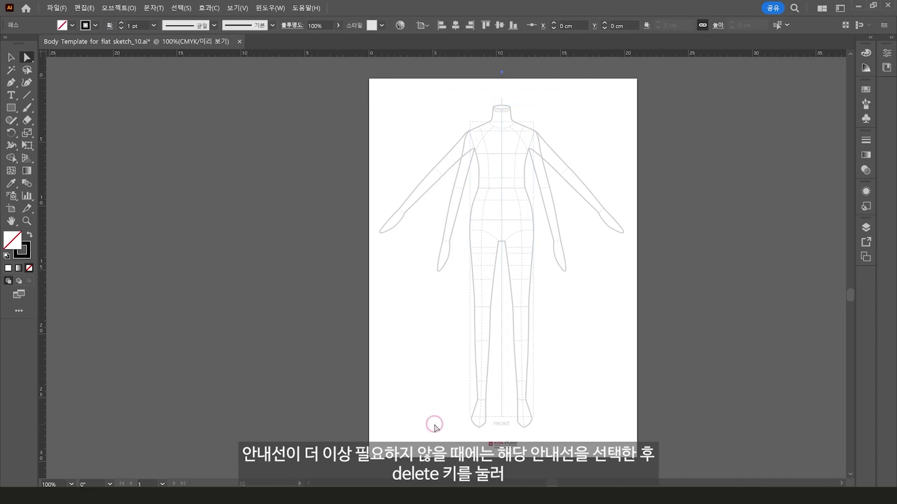
key(Delete)
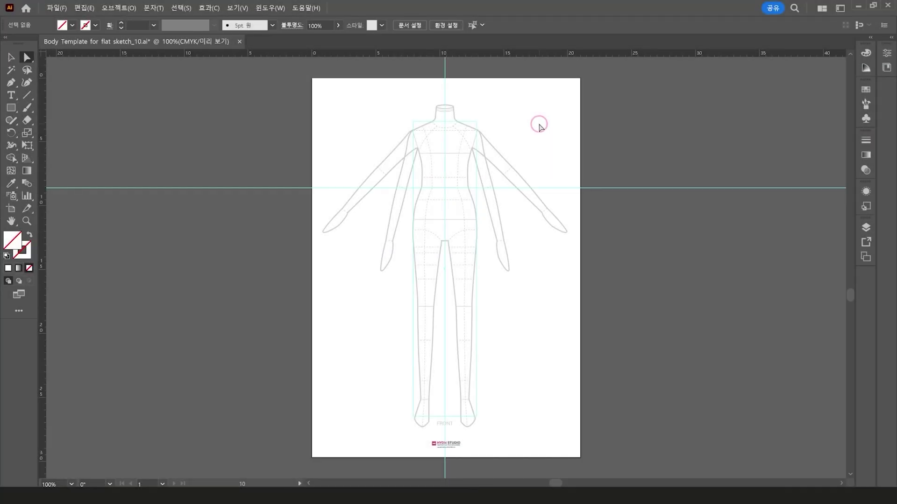
key(ctrl+s)
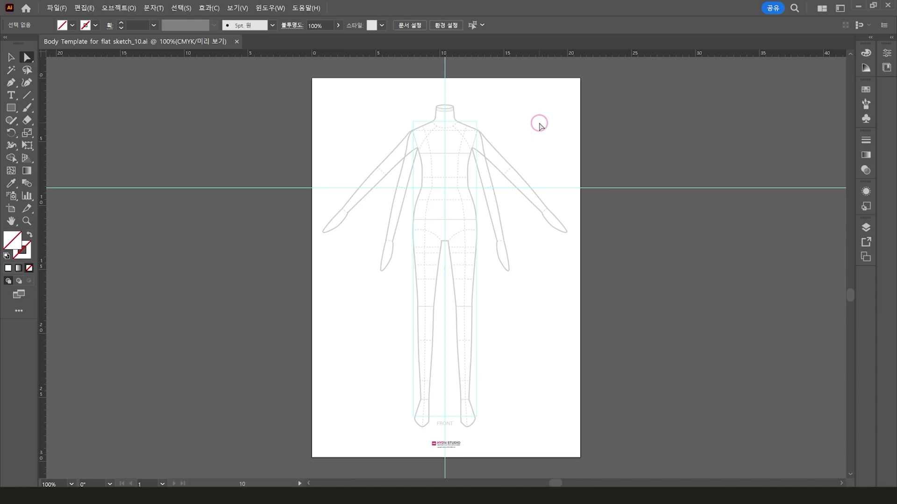
right_click(540, 125)
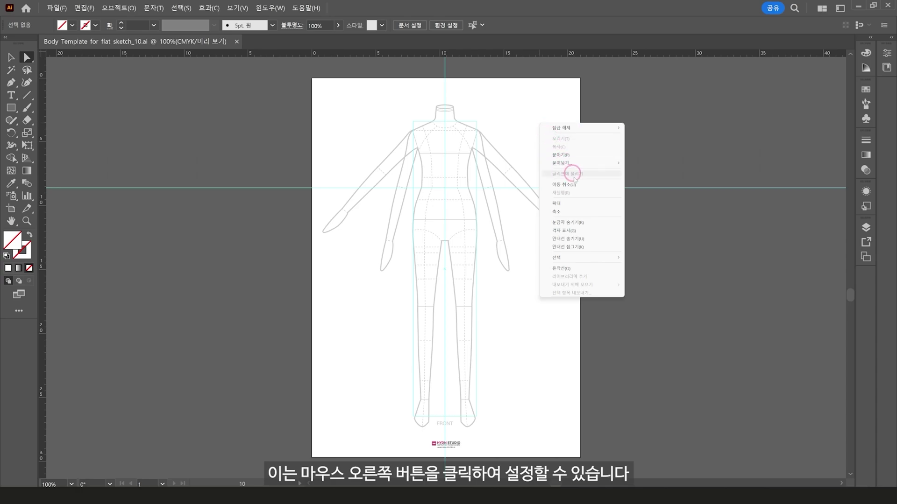
click(591, 239)
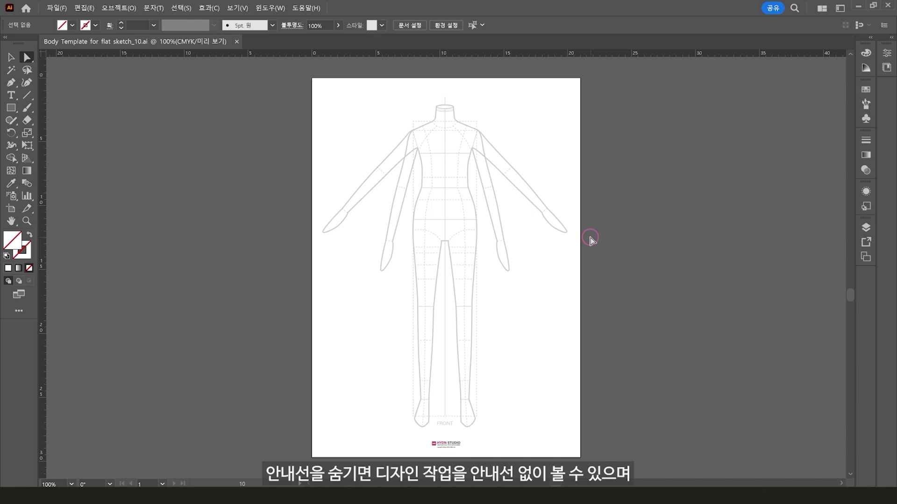
right_click(508, 101)
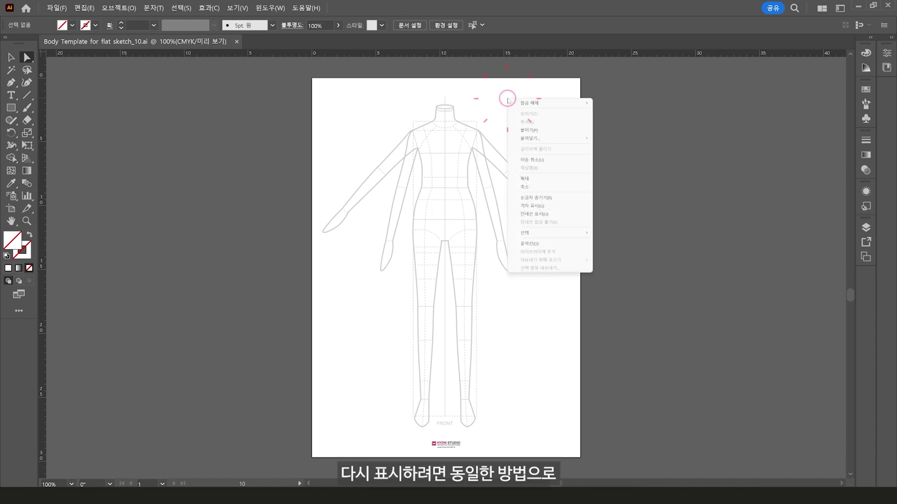
click(569, 215)
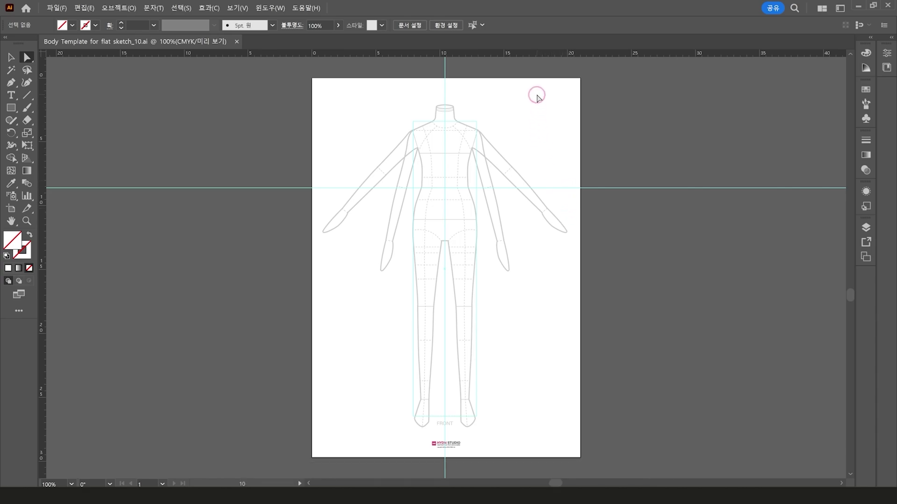
Test-move the guide anchor points and the whole guide box, undoing each move
drag(536, 94, 369, 258)
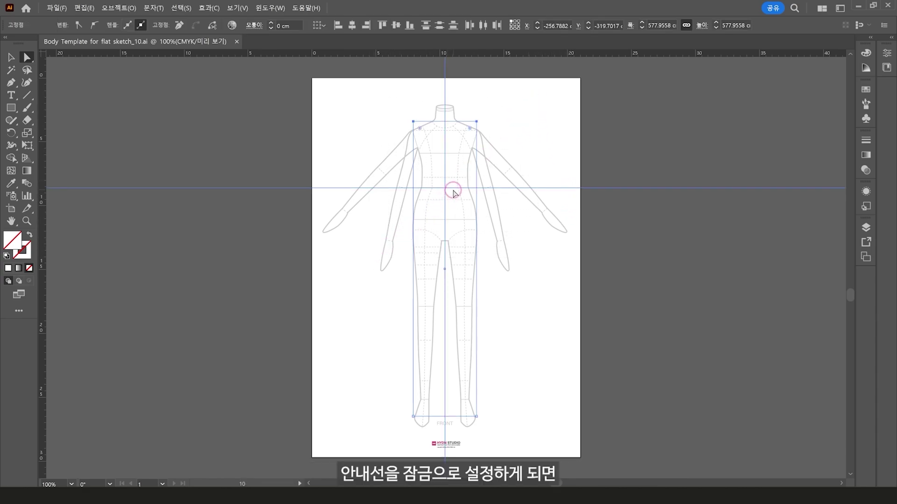
drag(454, 193, 390, 184)
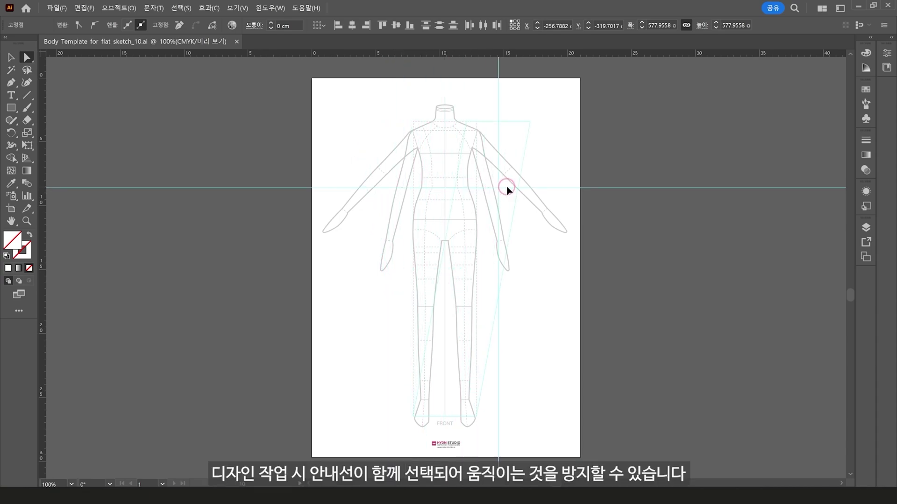
key(ctrl+z)
click(561, 93)
key(v)
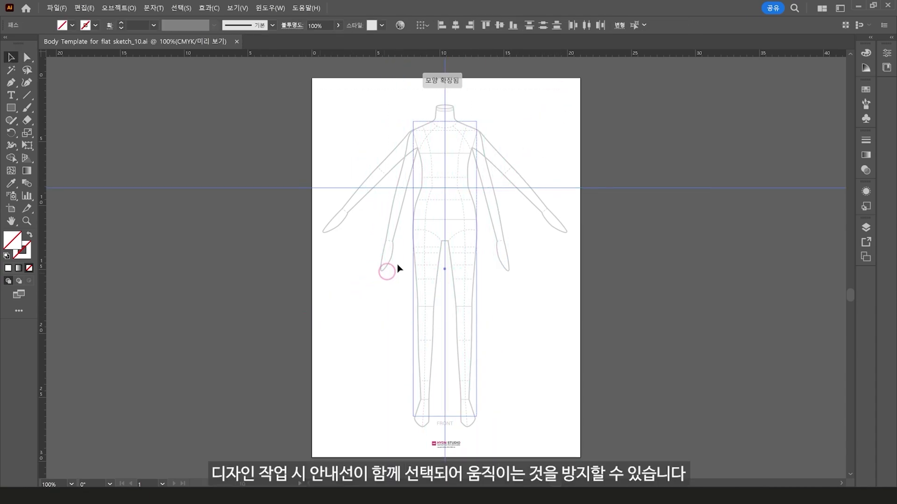
drag(477, 197, 446, 197)
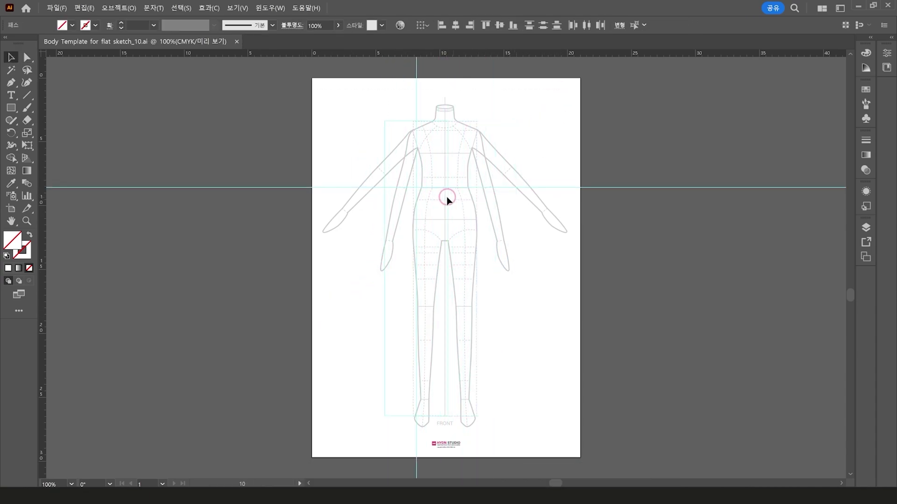
key(ctrl+z)
Lock the guides with Lock Guides (안내선 잠그기) from the canvas context menu
click(533, 151)
right_click(534, 152)
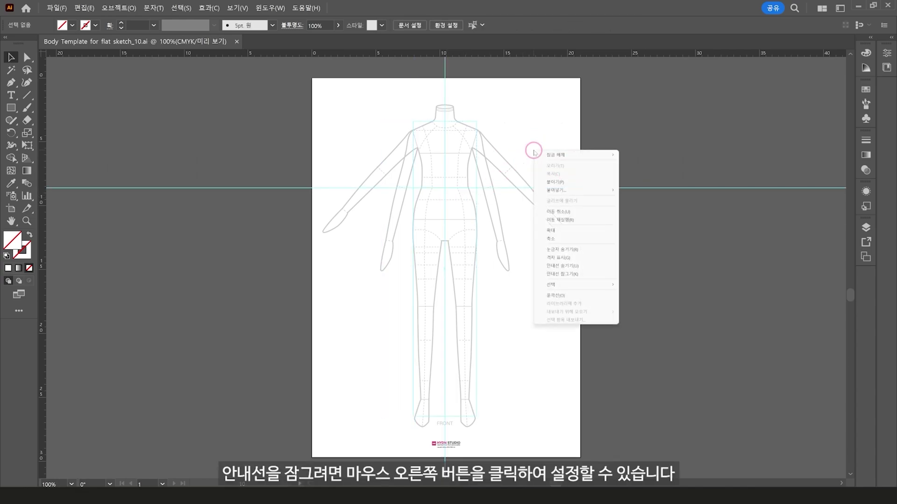
click(560, 273)
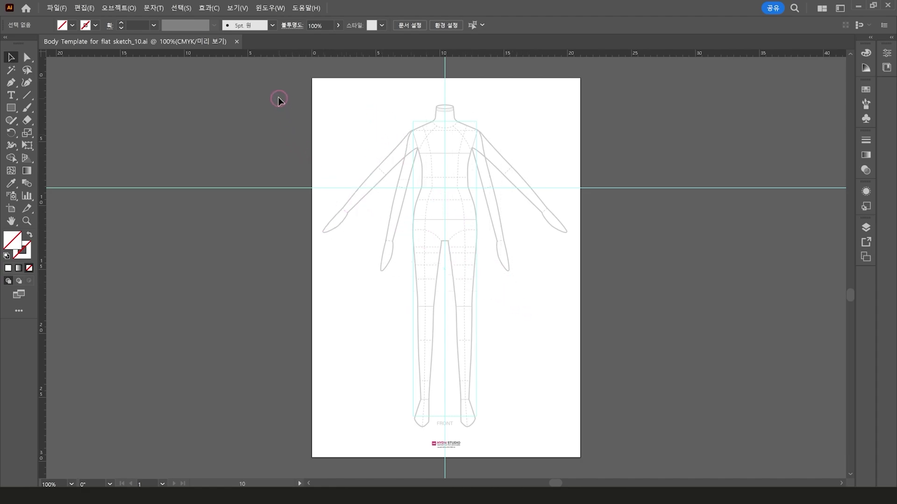
Hide the cyan guides through View > Guides > Hide Guides
click(231, 8)
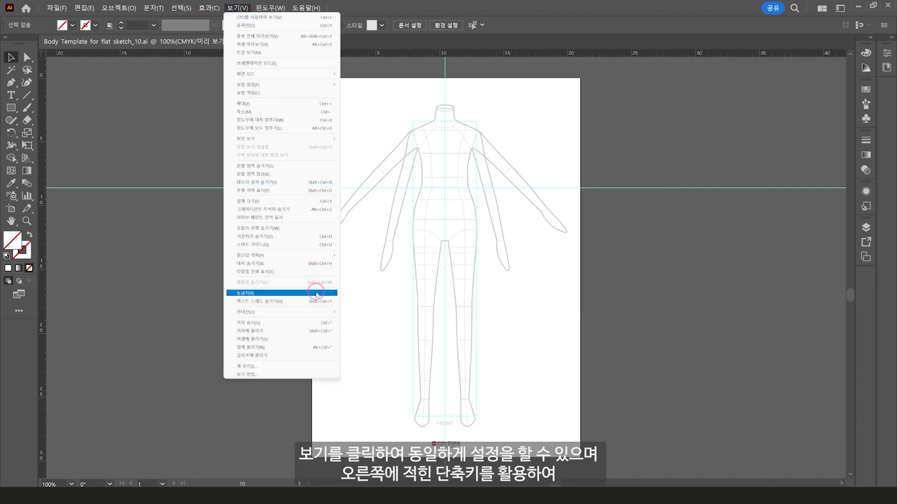
mouse_move(280, 312)
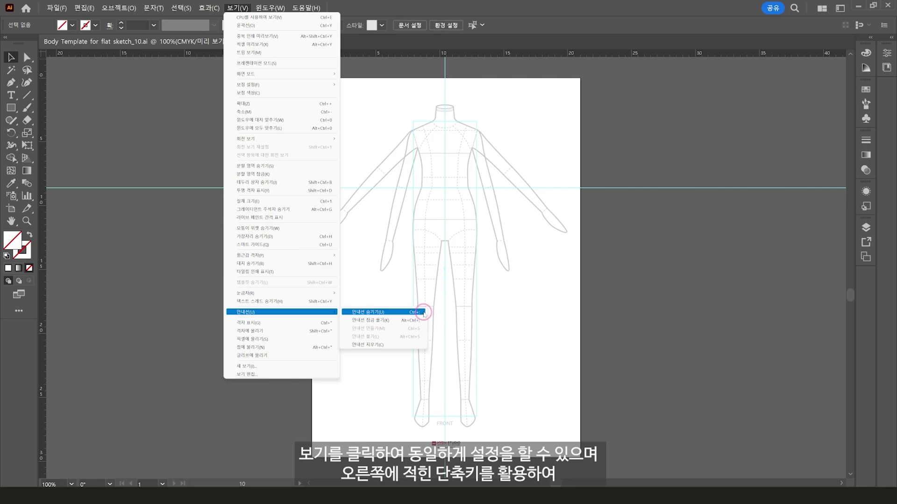
click(423, 312)
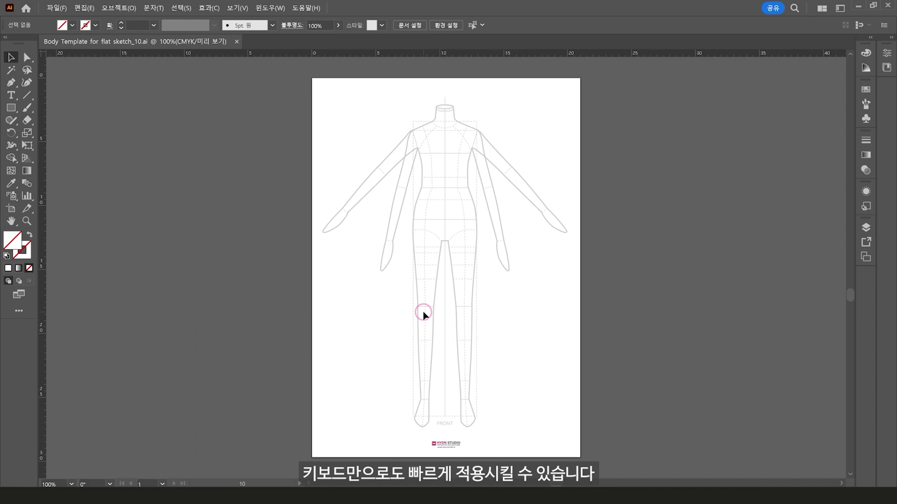